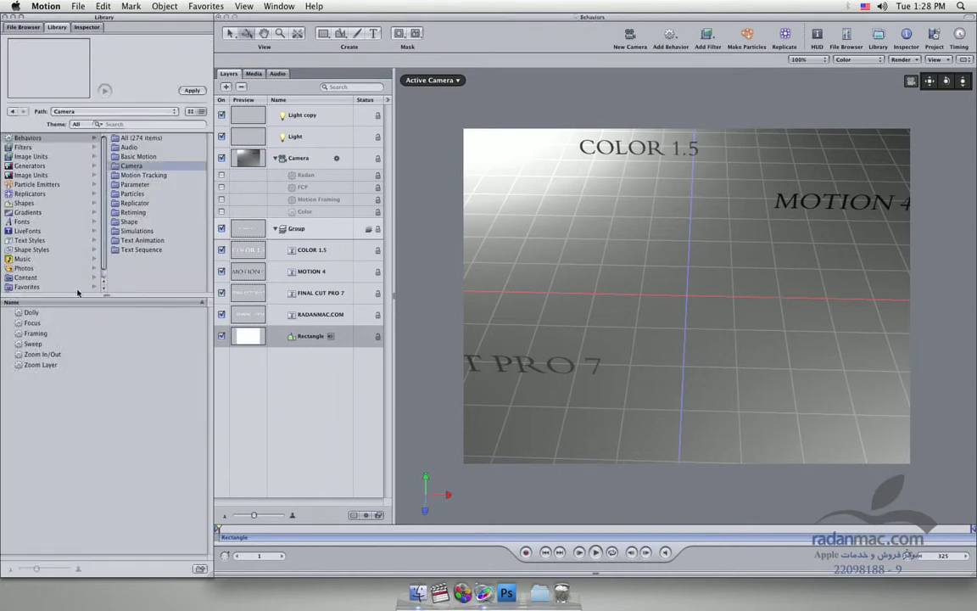
# Step: Add a Framing behavior to the Camera with COLOR 1.5 as its target, ending at frame 150
pyautogui.moveTo(32, 334); pyautogui.dragTo(302, 166)
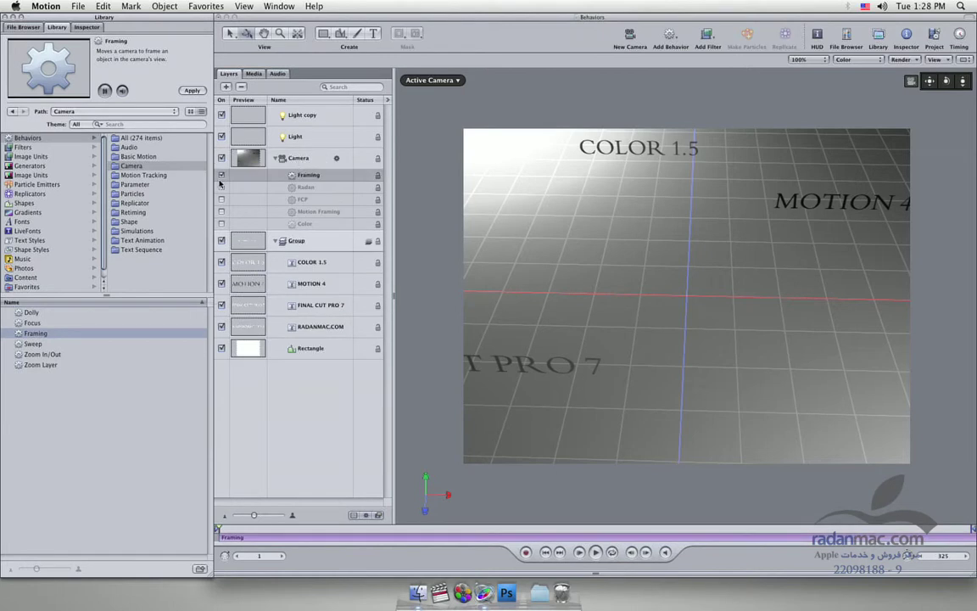
pyautogui.click(95, 28)
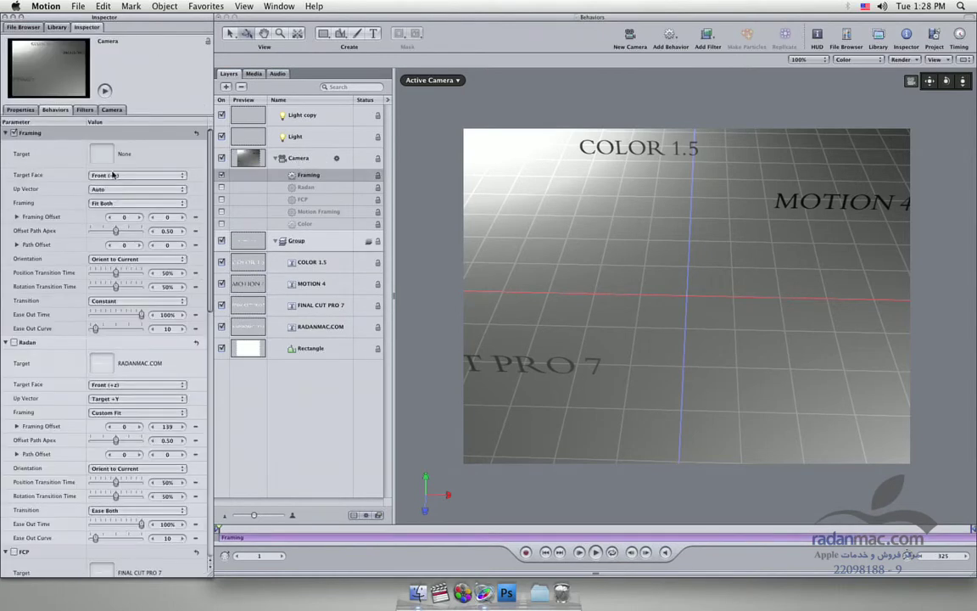
pyautogui.moveTo(296, 264); pyautogui.dragTo(103, 157)
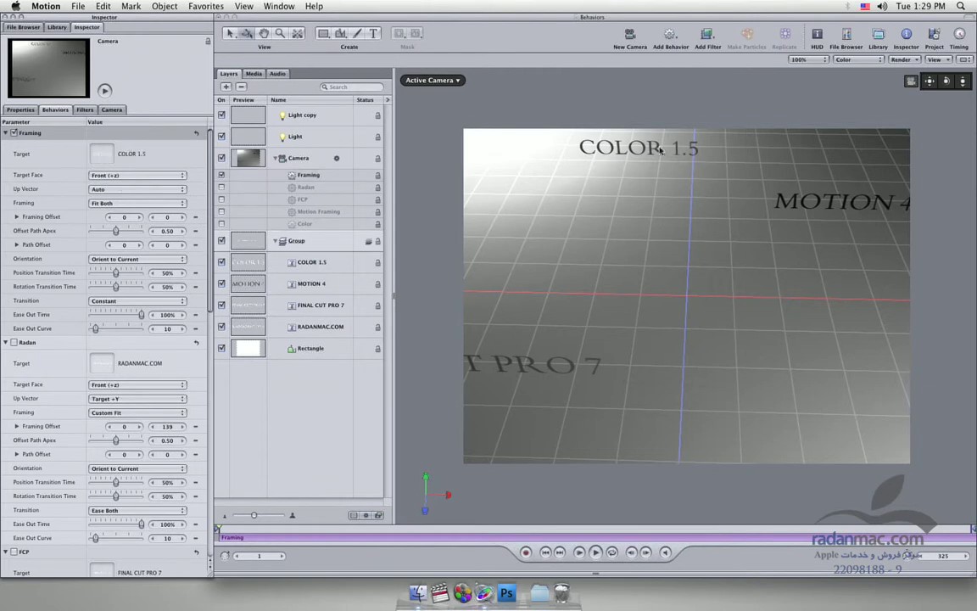
pyautogui.moveTo(551, 531)
pyautogui.mouseDown()
pyautogui.moveTo(490, 532)
pyautogui.moveTo(564, 526)
pyautogui.moveTo(561, 537)
pyautogui.mouseUp()
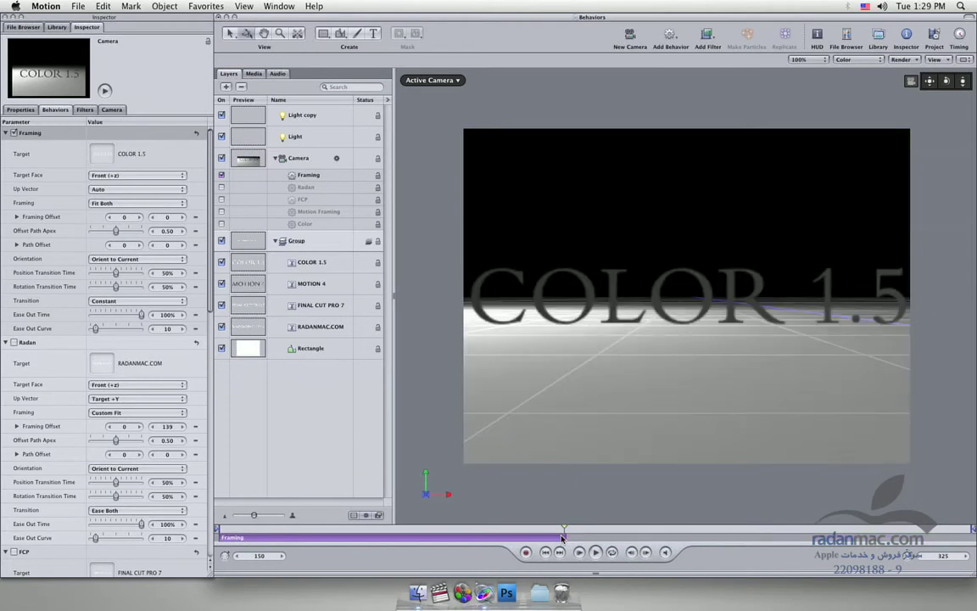
# Step: Play the camera move to COLOR 1.5 from the first frame
pyautogui.click(545, 553)
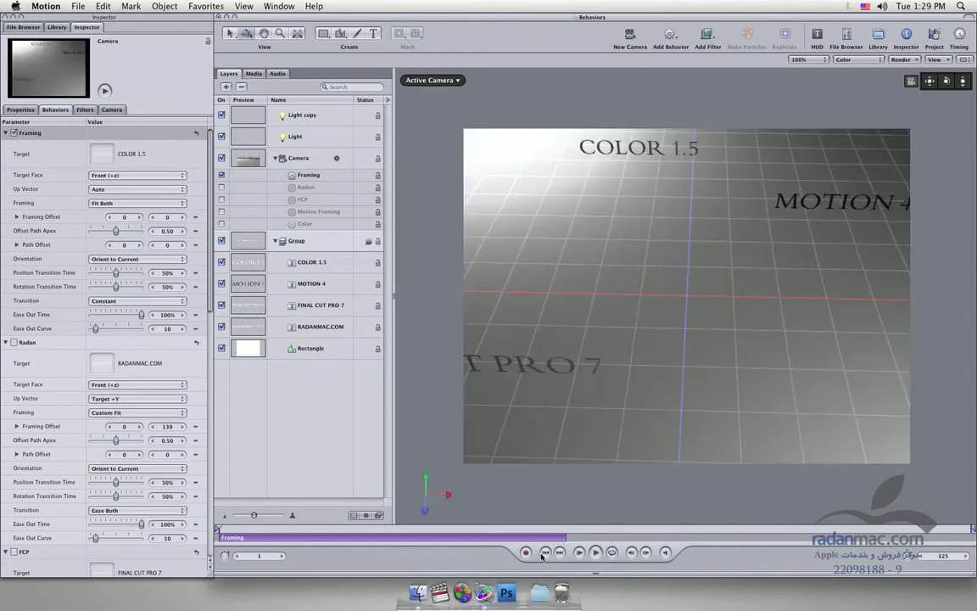
pyautogui.click(597, 552)
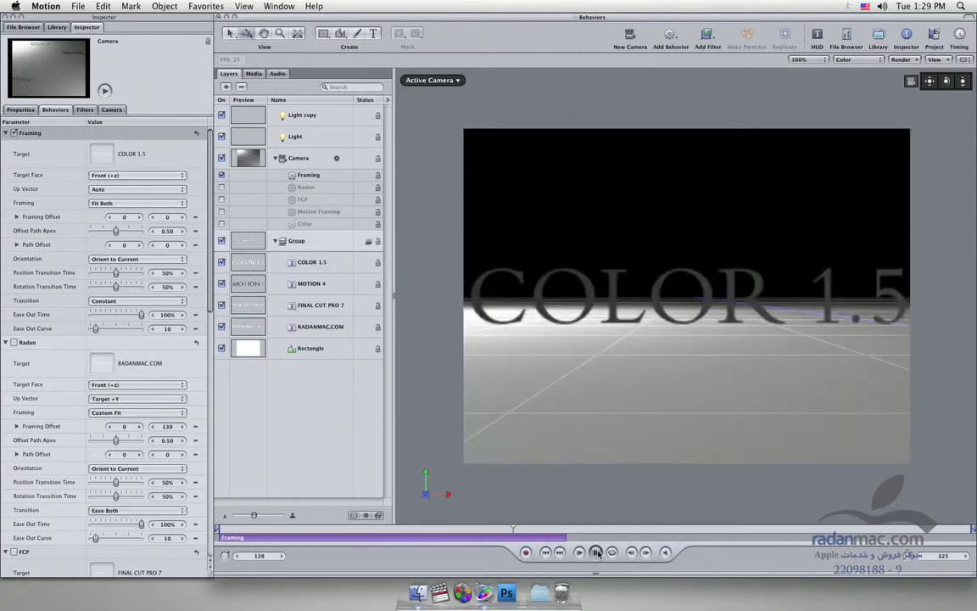
pyautogui.click(597, 552)
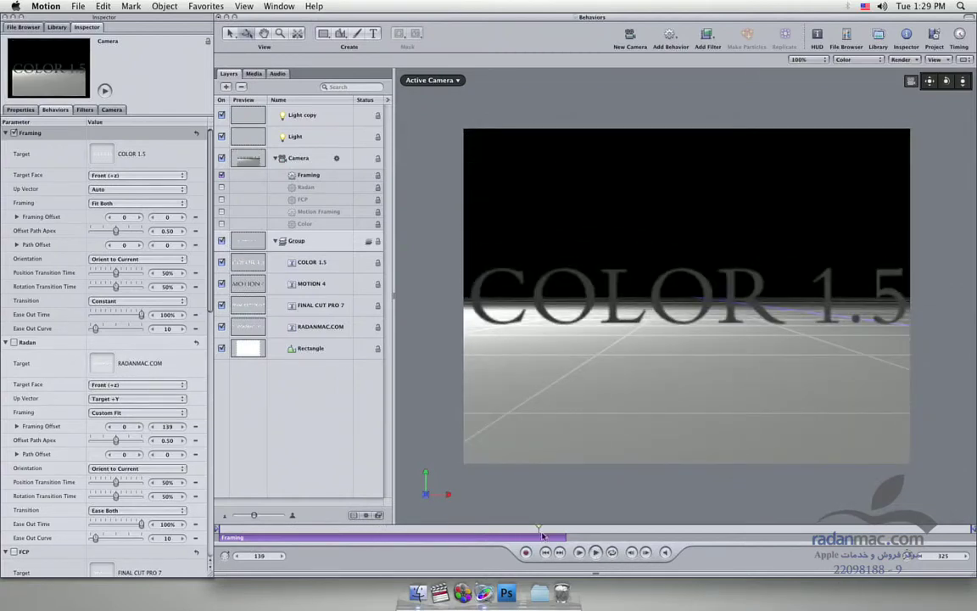
# Step: Set the Framing behavior's offset to Y 4.00 and Z about -501.7, and play back the camera move
pyautogui.click(304, 175)
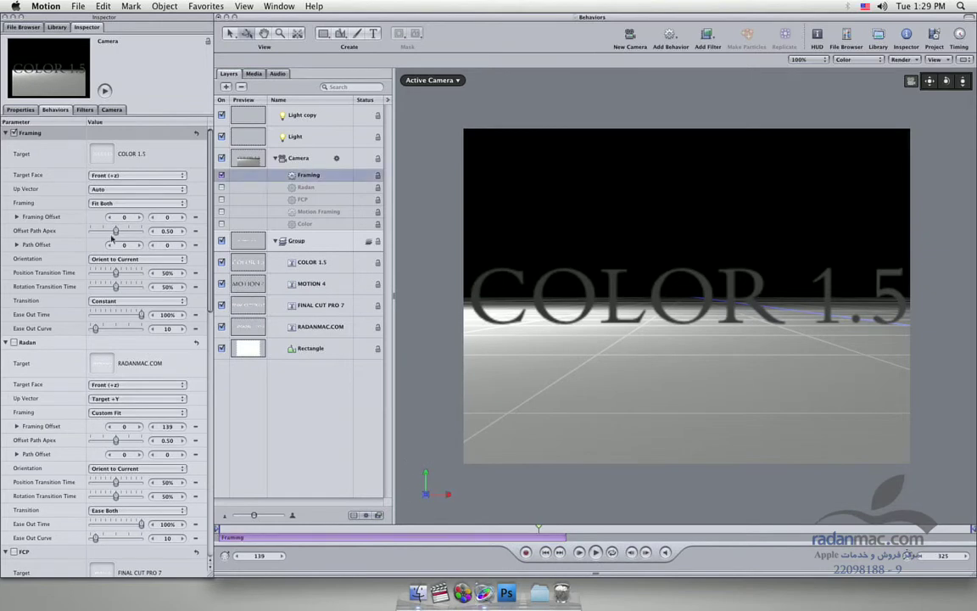
pyautogui.click(17, 217)
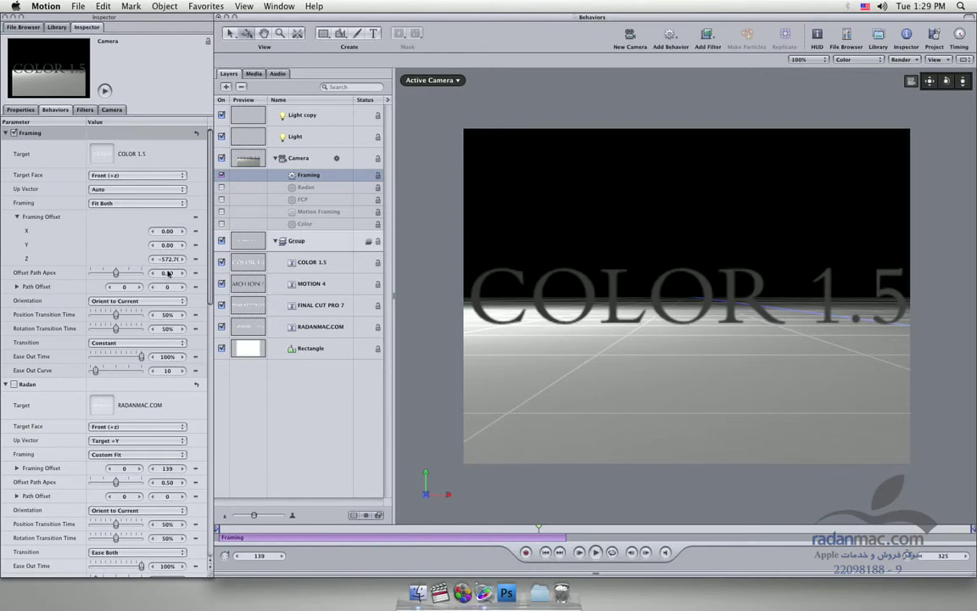
pyautogui.moveTo(170, 261)
pyautogui.mouseDown()
pyautogui.moveTo(201, 259)
pyautogui.moveTo(163, 244)
pyautogui.moveTo(172, 261)
pyautogui.mouseUp()
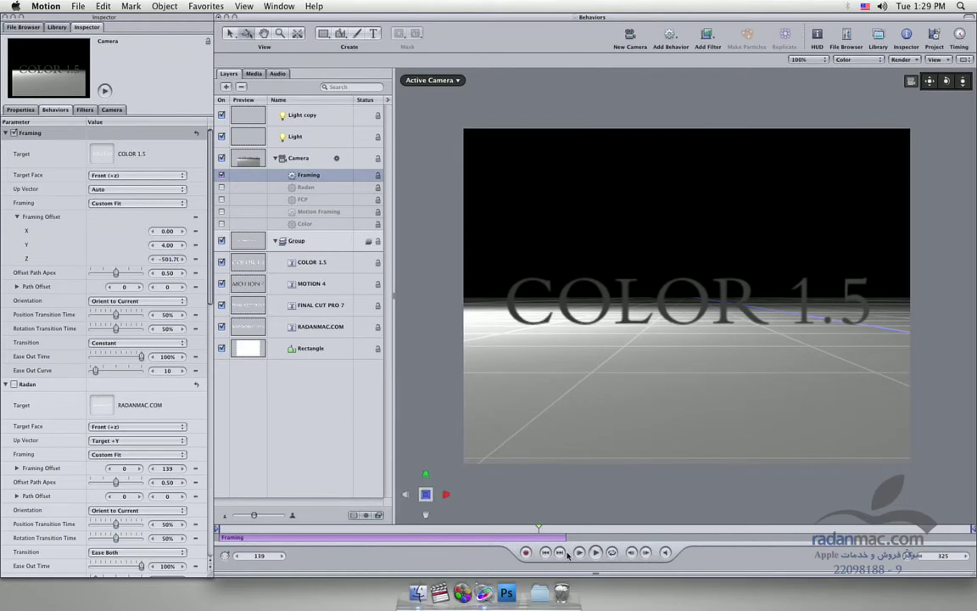
pyautogui.click(594, 552)
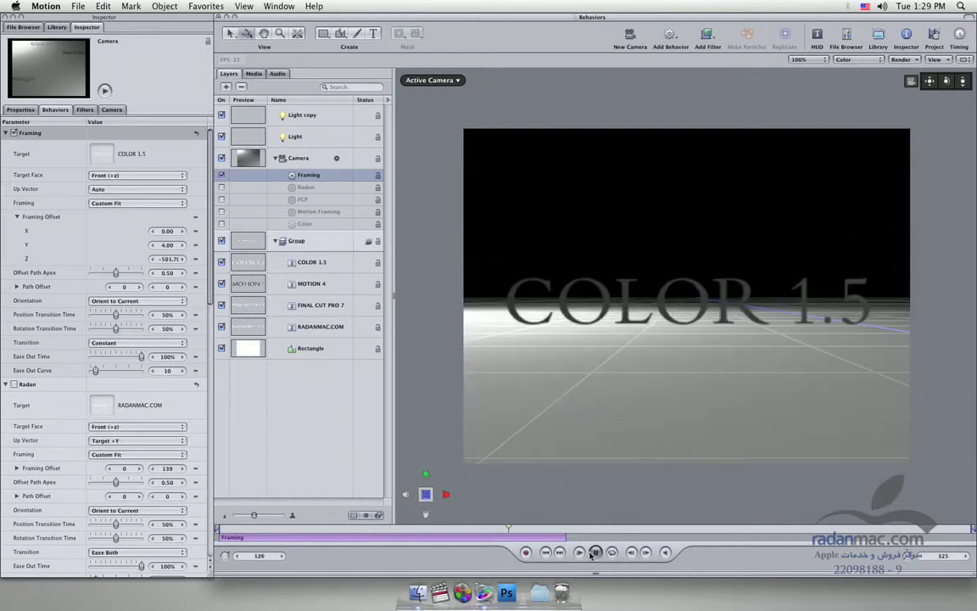
pyautogui.click(593, 552)
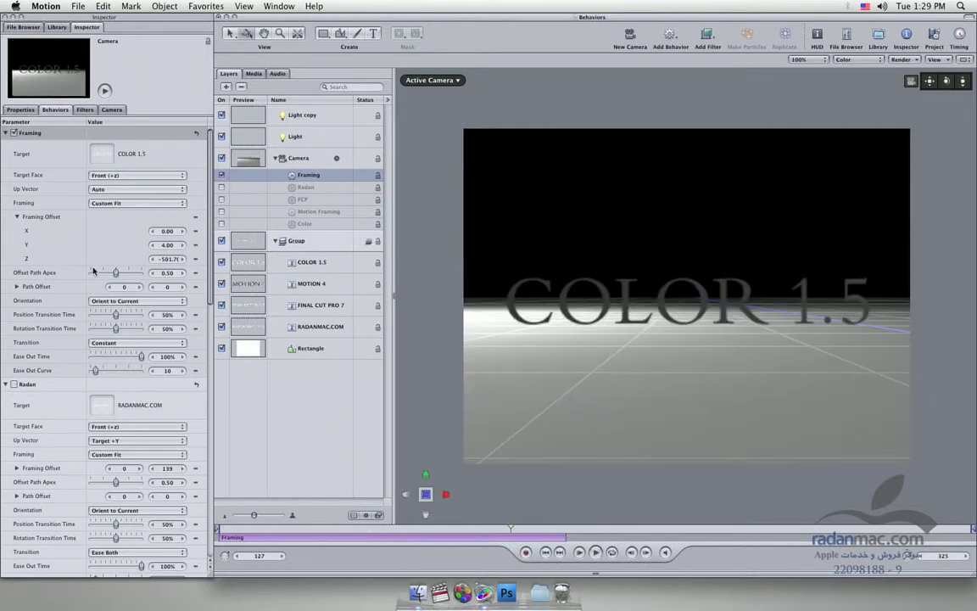
# Step: Set the Framing behavior's Transition to Ease Both and play the camera move from the start
pyautogui.click(132, 343)
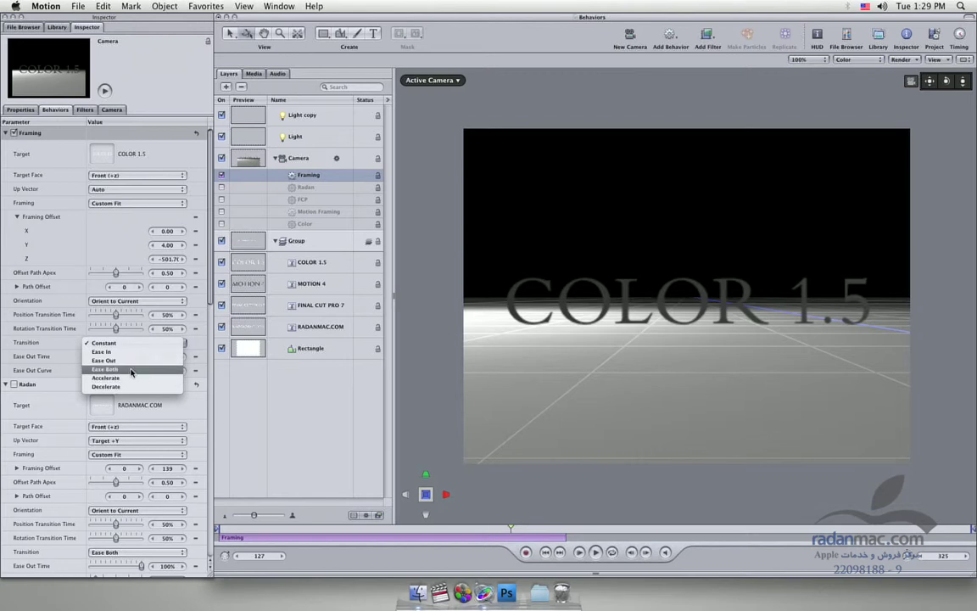
pyautogui.click(131, 371)
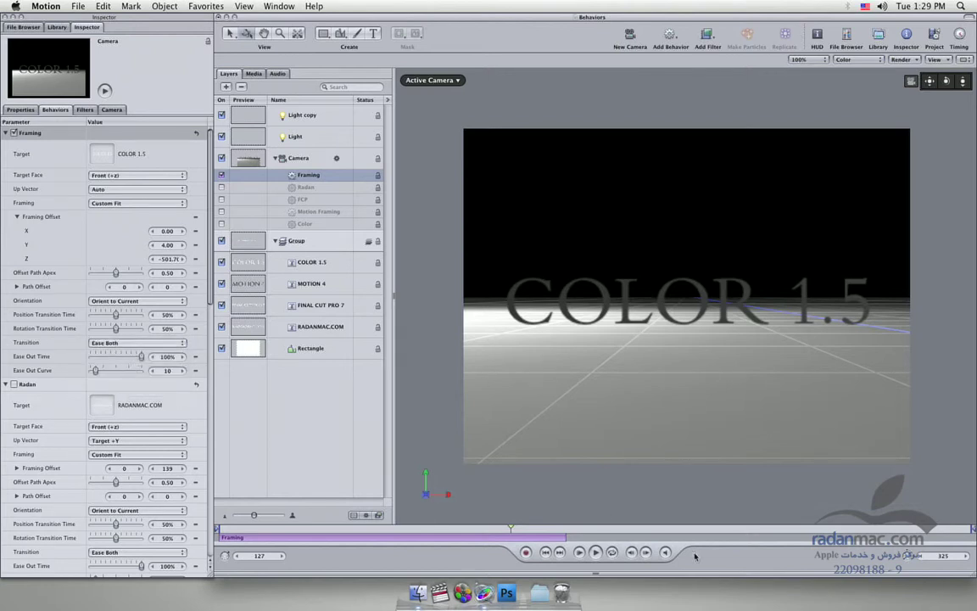
pyautogui.click(544, 552)
pyautogui.click(594, 552)
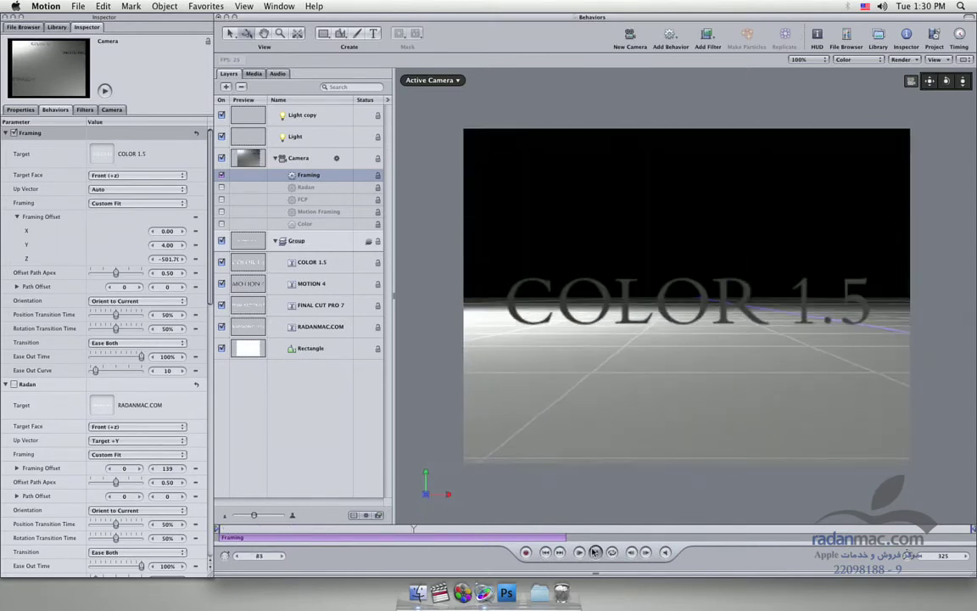
pyautogui.click(594, 552)
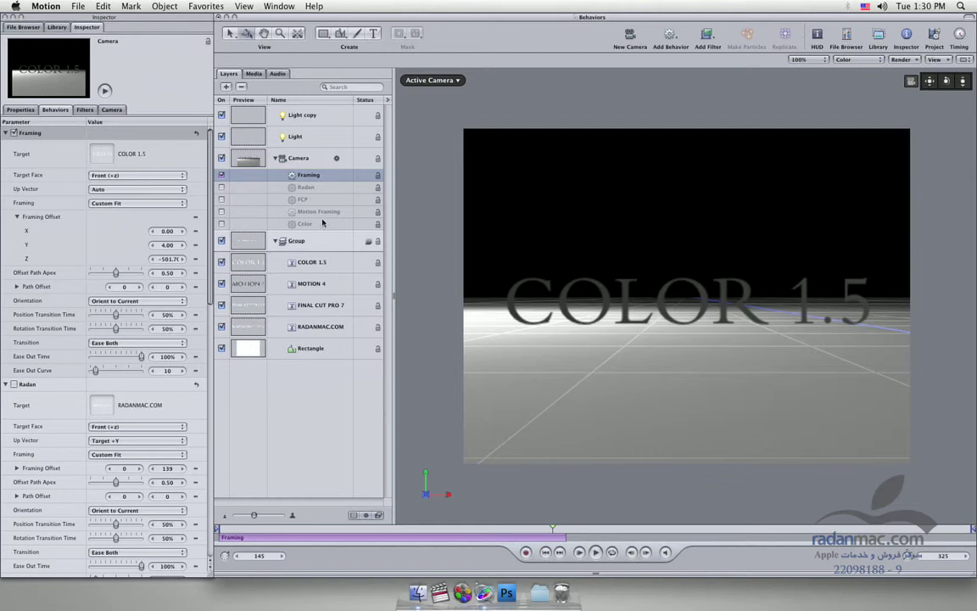
# Step: Delete the new Framing behavior from the Camera
pyautogui.doubleClick(309, 176)
pyautogui.press('Delete')
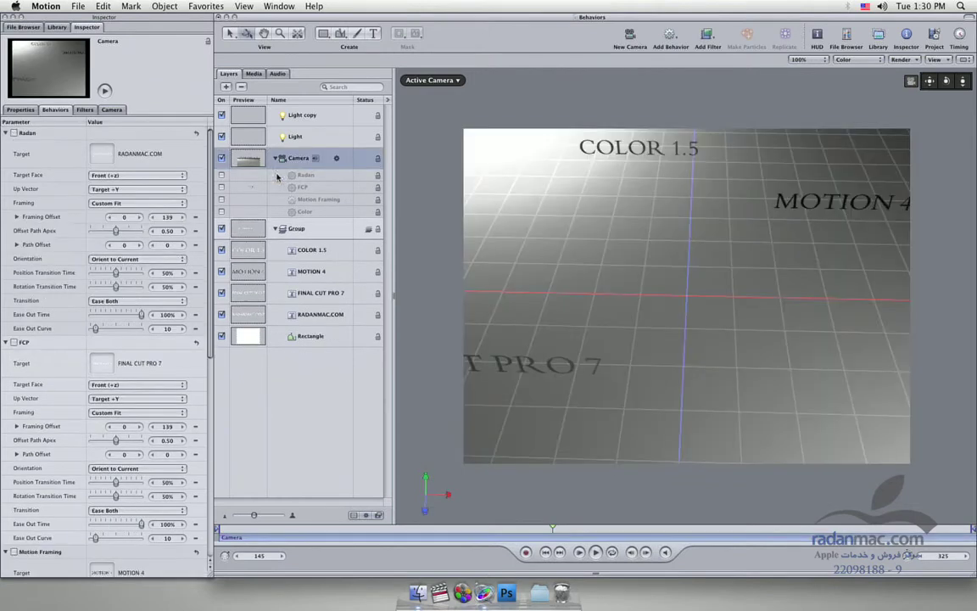
# Step: Enable the camera's Radan, FCP, Motion Framing and Color behaviors and play the animation from the first frame
pyautogui.click(221, 199)
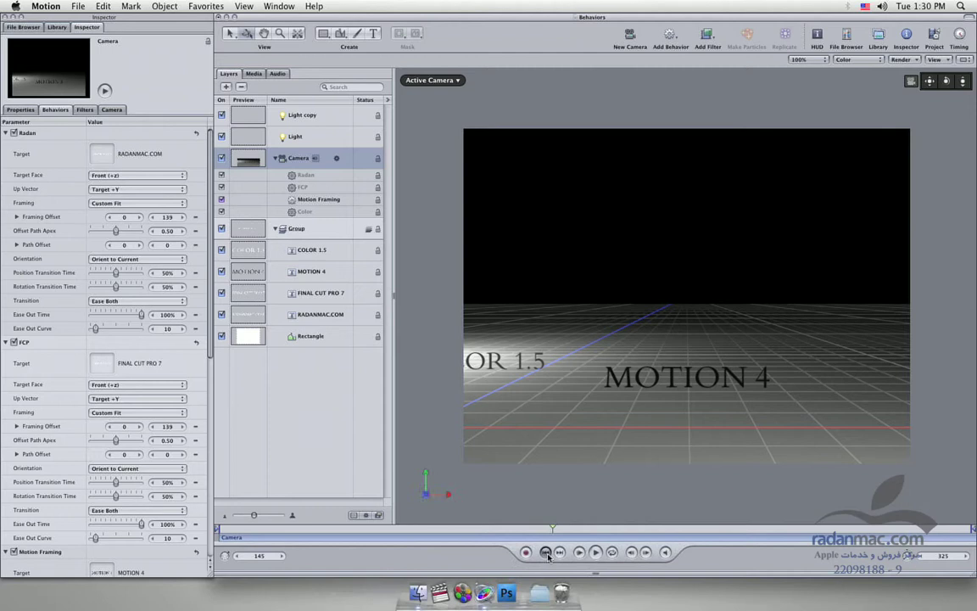
pyautogui.press('Home')
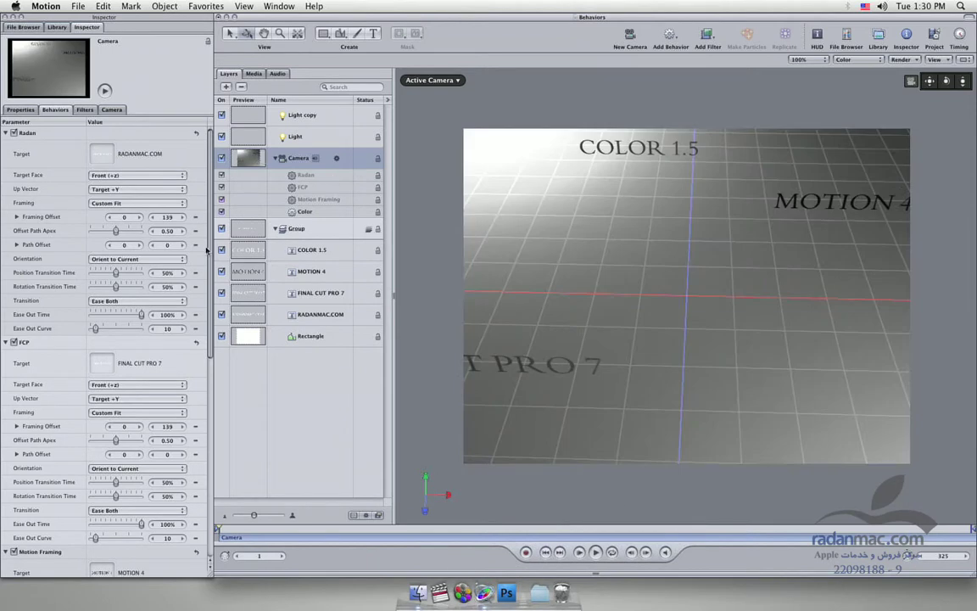
pyautogui.click(597, 552)
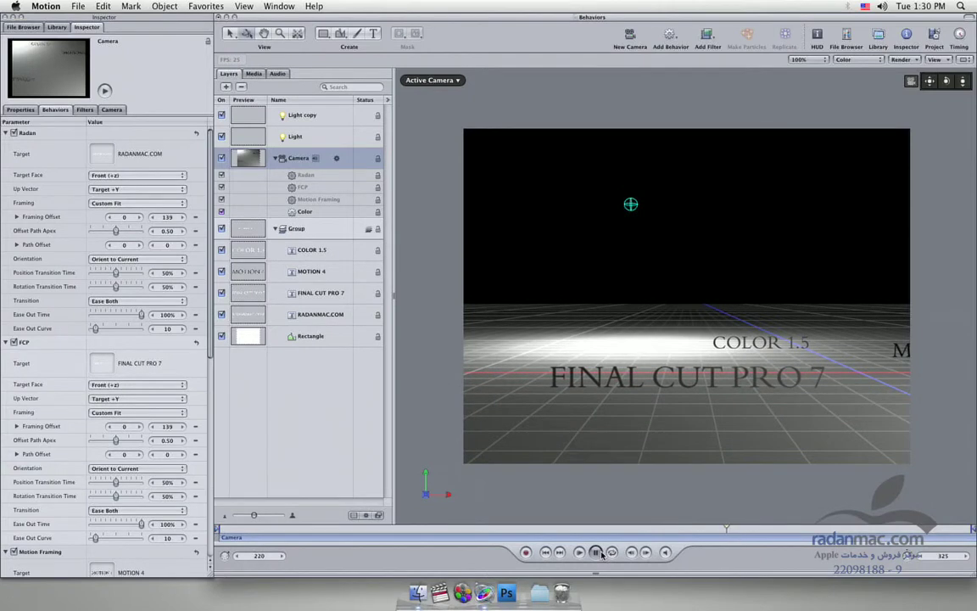
pyautogui.click(599, 553)
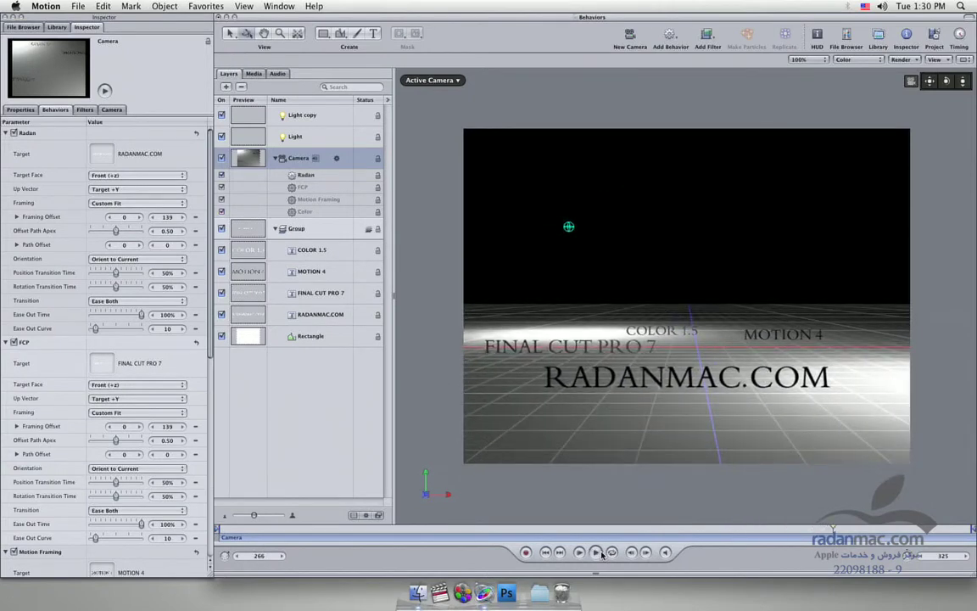
# Step: Collapse the parameters of the Radan, FCP, Motion Framing and Color behaviors
pyautogui.click(6, 133)
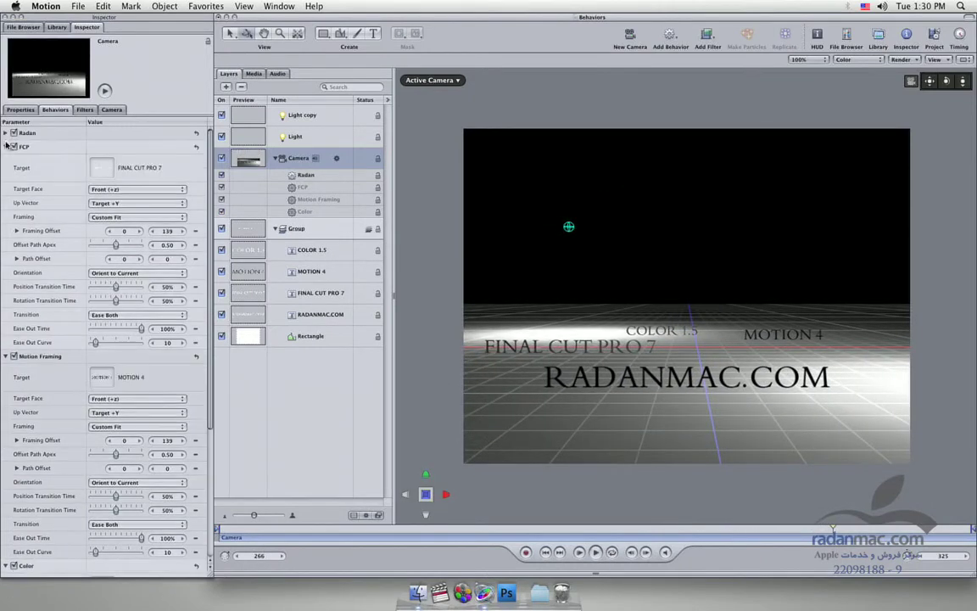
pyautogui.click(6, 147)
pyautogui.click(6, 160)
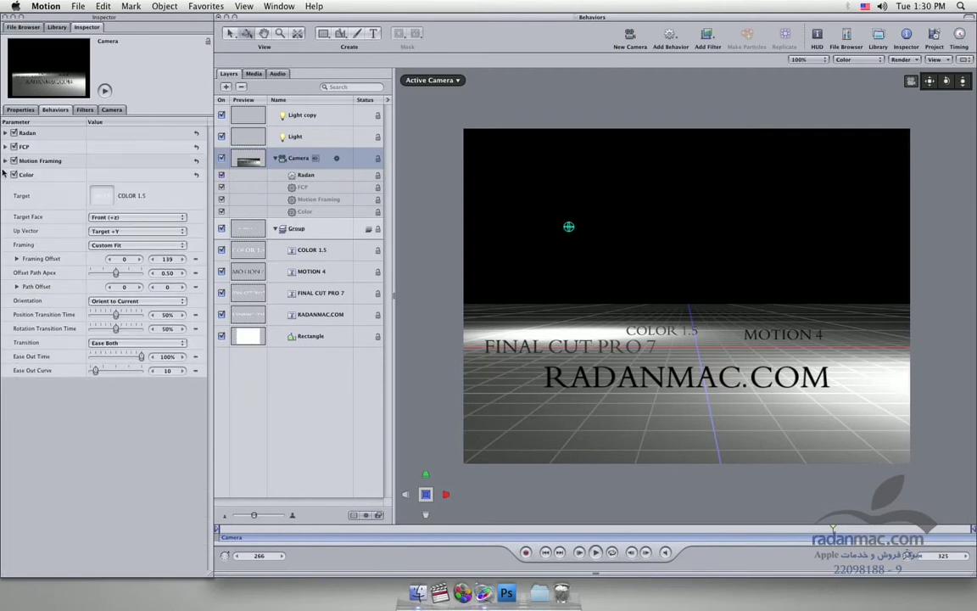
pyautogui.click(6, 174)
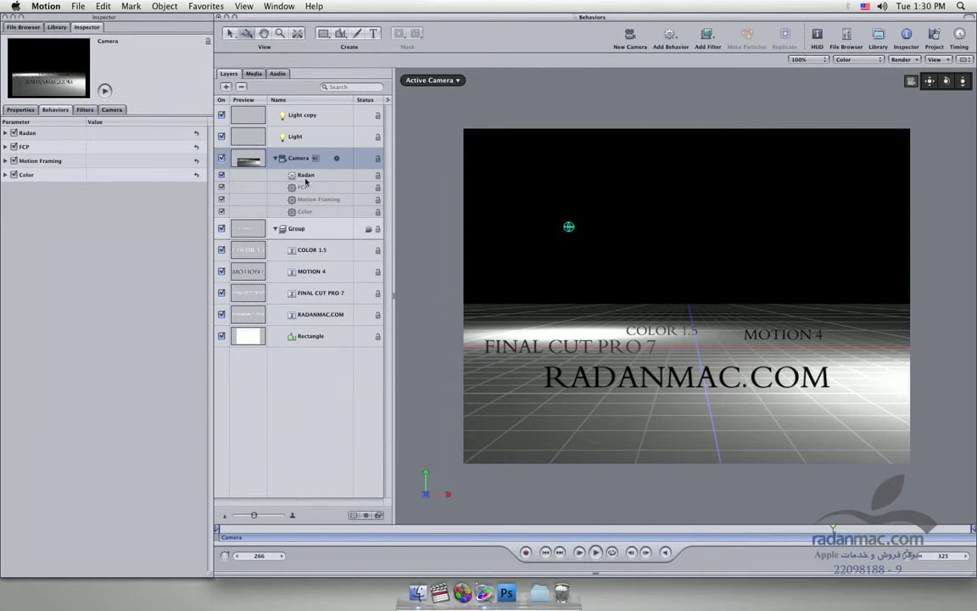
# Step: Examine the time span of each camera behavior, scrubbing through the Color and Motion Framing segments
pyautogui.click(307, 212)
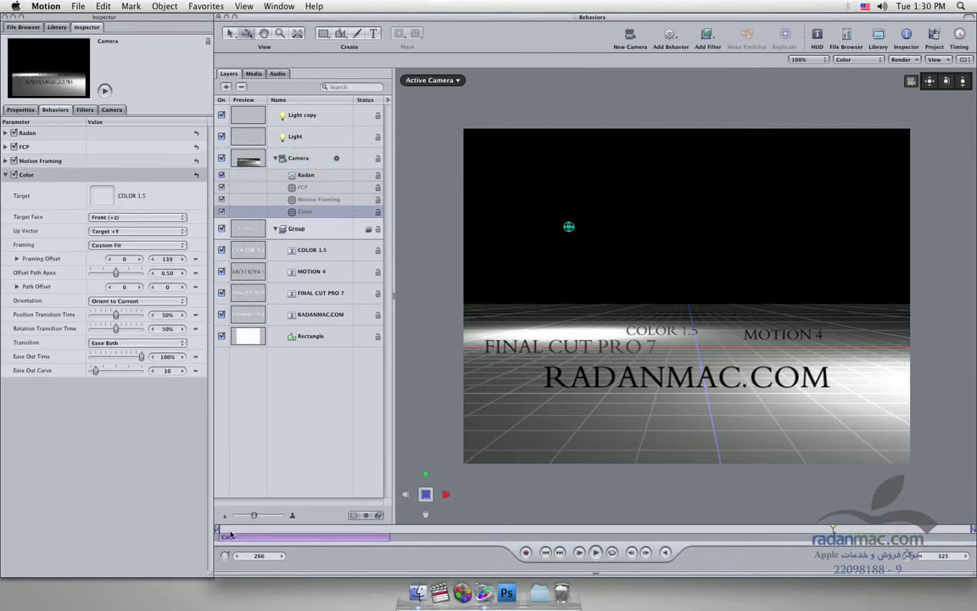
pyautogui.click(217, 530)
pyautogui.moveTo(217, 529); pyautogui.dragTo(386, 529)
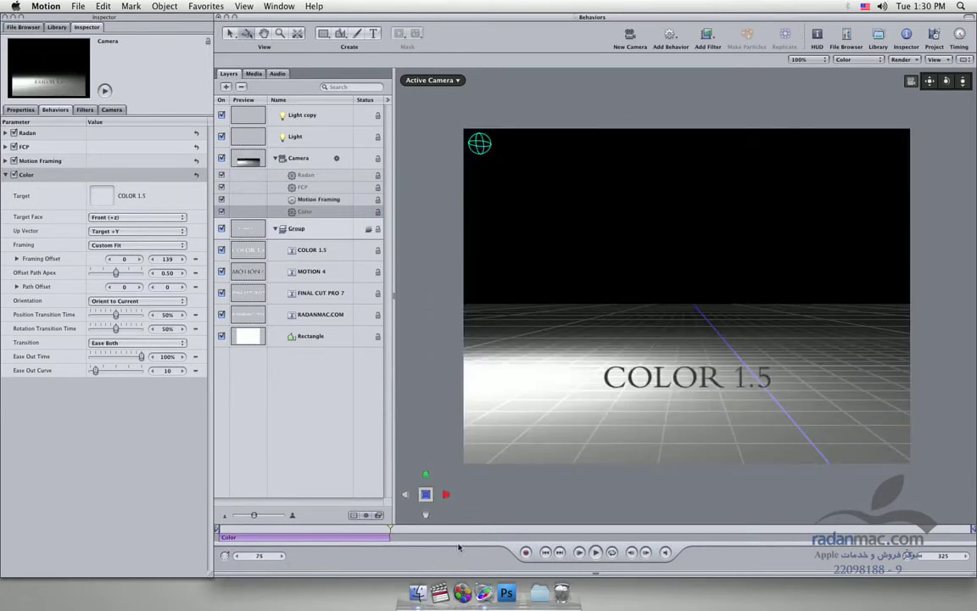
pyautogui.click(305, 200)
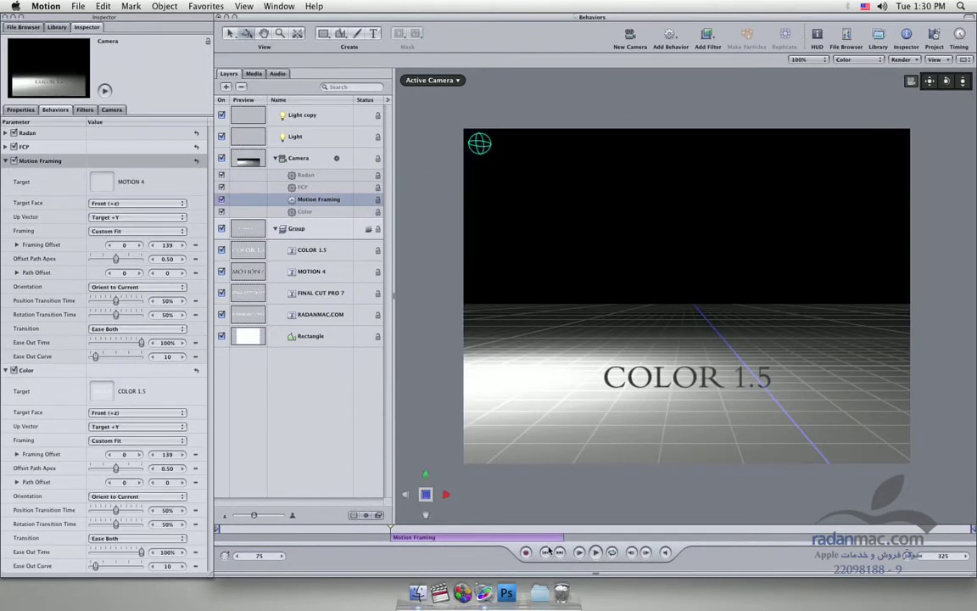
pyautogui.moveTo(501, 534); pyautogui.dragTo(560, 538)
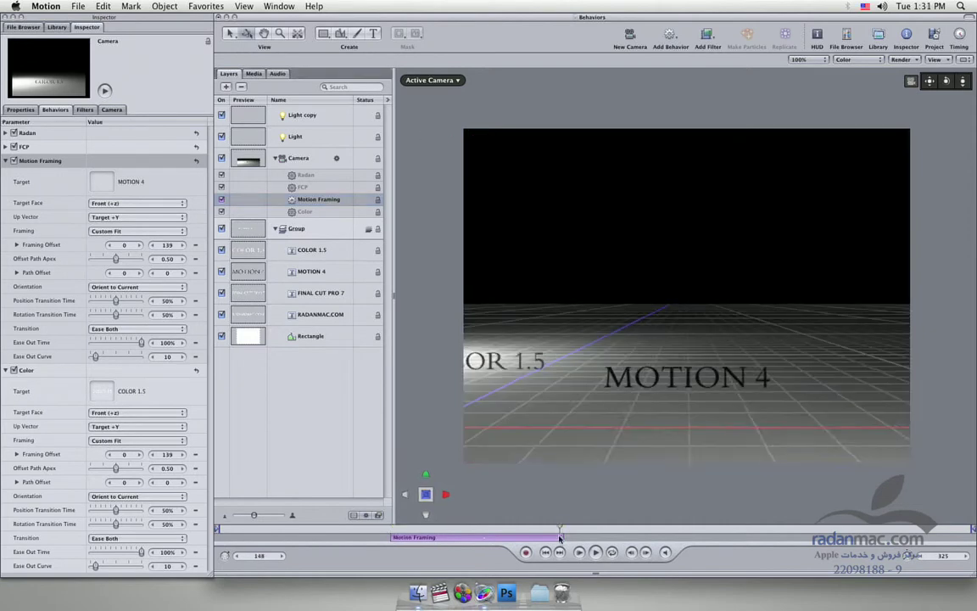
pyautogui.click(314, 185)
pyautogui.click(312, 175)
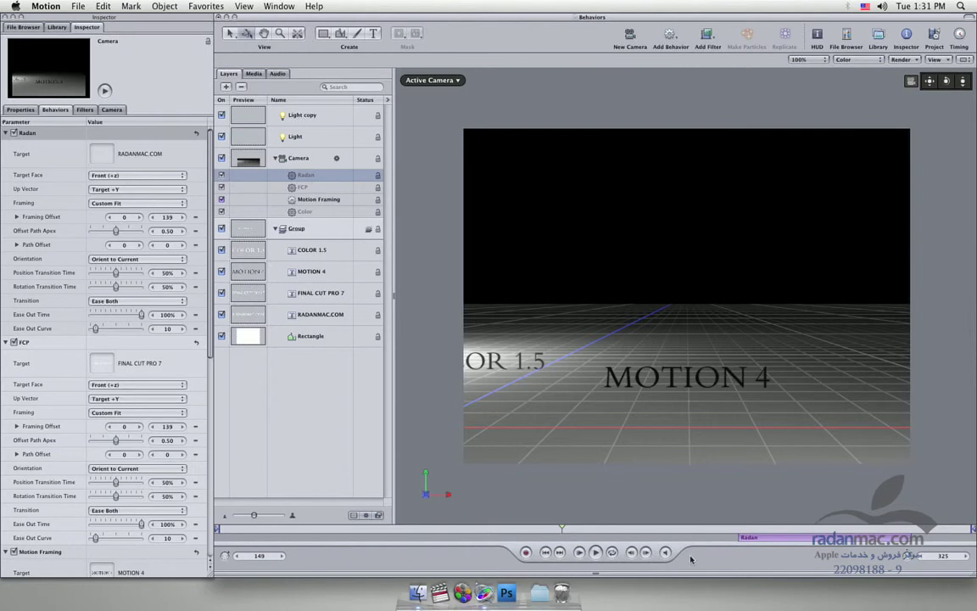
# Step: Show the timeline and scrub through the consecutive camera behaviors to frame 274 in the Radan segment
pyautogui.press('F6')
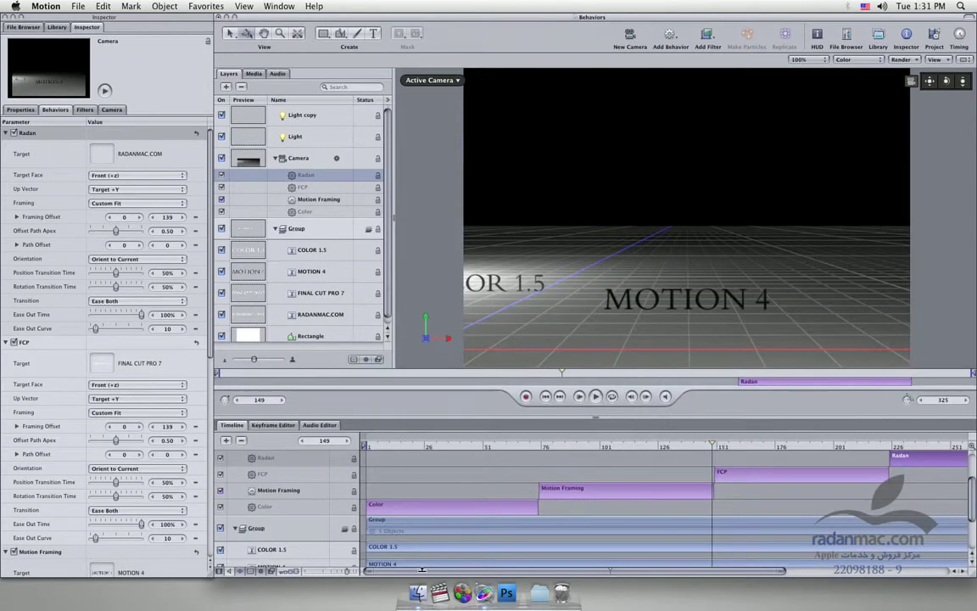
pyautogui.moveTo(708, 573); pyautogui.dragTo(779, 575)
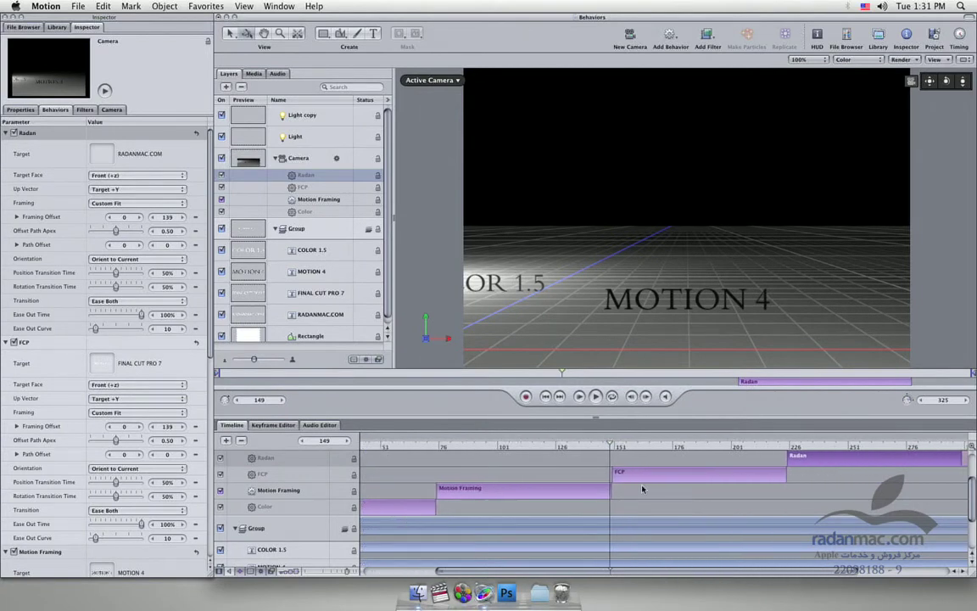
pyautogui.moveTo(665, 448); pyautogui.dragTo(902, 442)
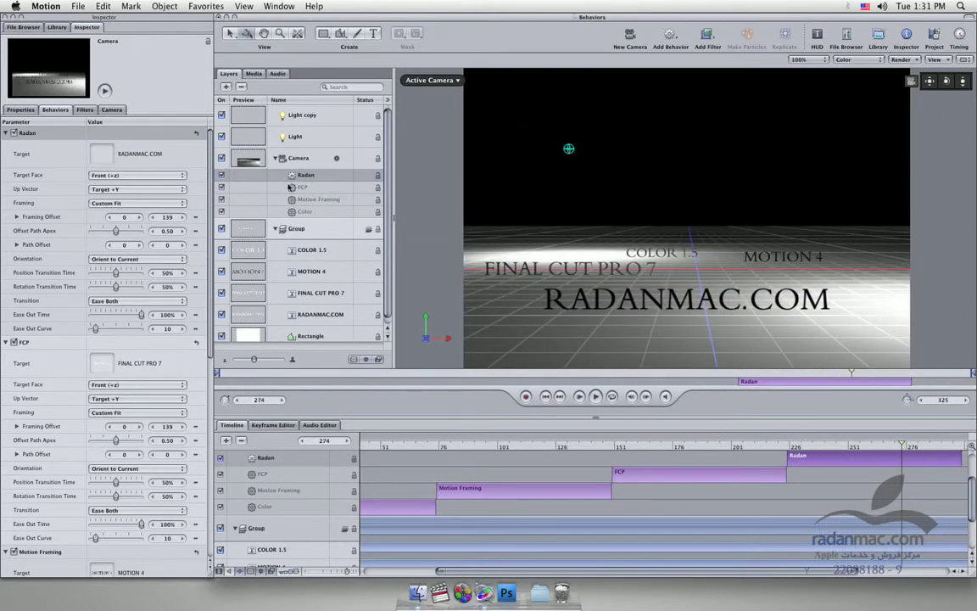
# Step: Collapse all four behaviors' parameters again and return to the library's camera behaviors
pyautogui.click(6, 133)
pyautogui.click(6, 147)
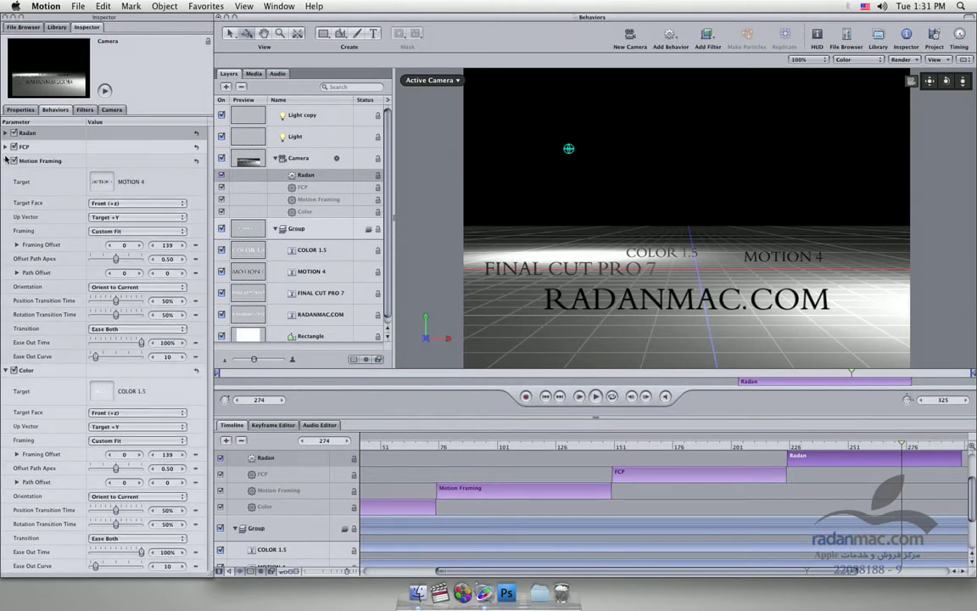
pyautogui.click(6, 160)
pyautogui.click(6, 175)
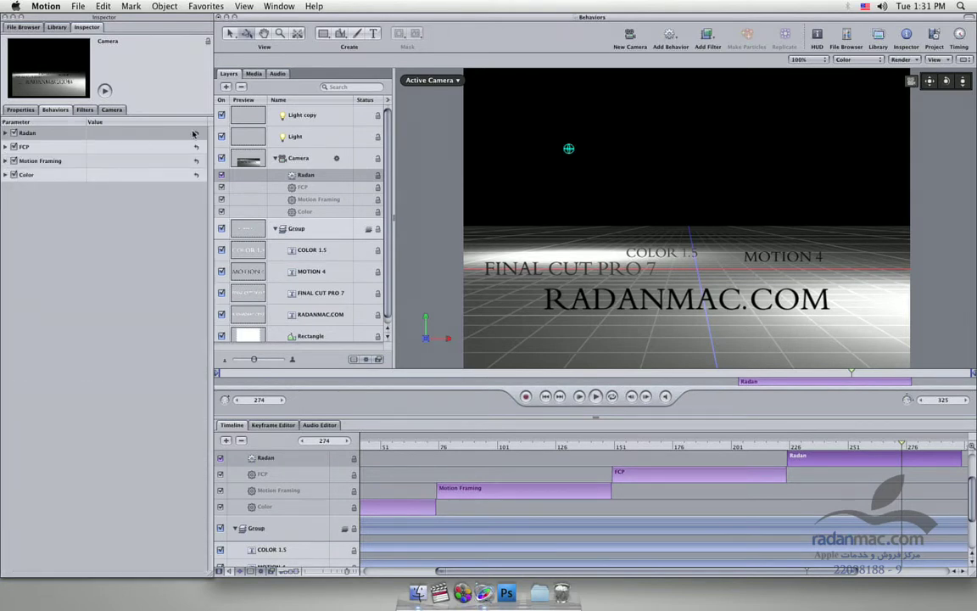
pyautogui.click(57, 26)
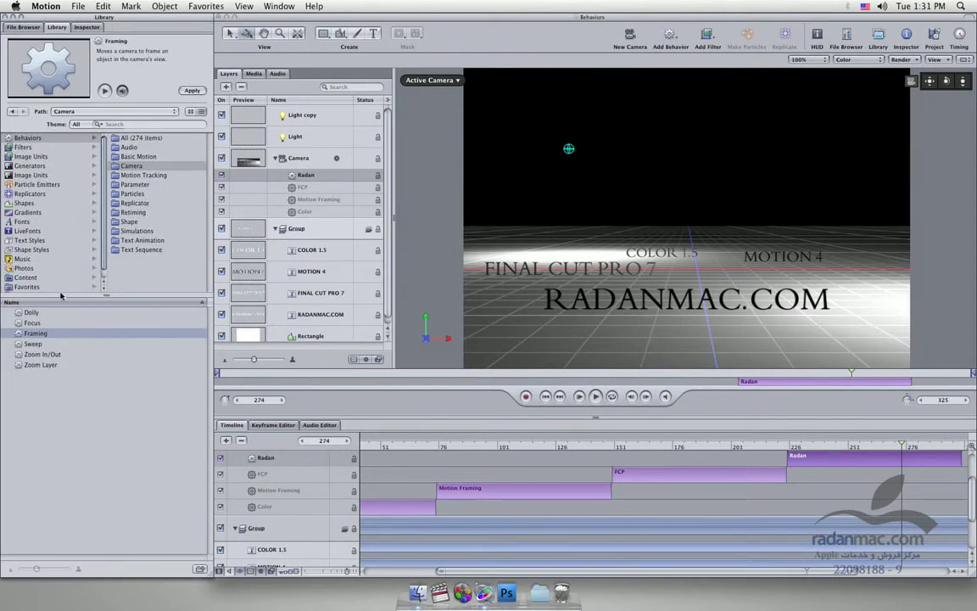
# Step: Look up the Link behavior among the library's Parameter behaviors and add a Link to the Light copy's Intensity parameter
pyautogui.click(133, 185)
pyautogui.click(20, 363)
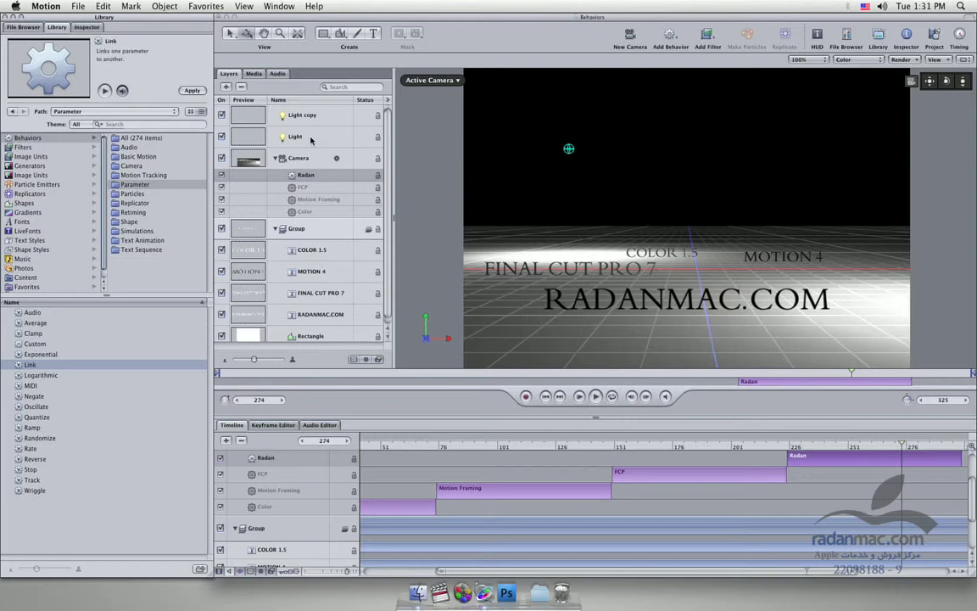
pyautogui.click(289, 114)
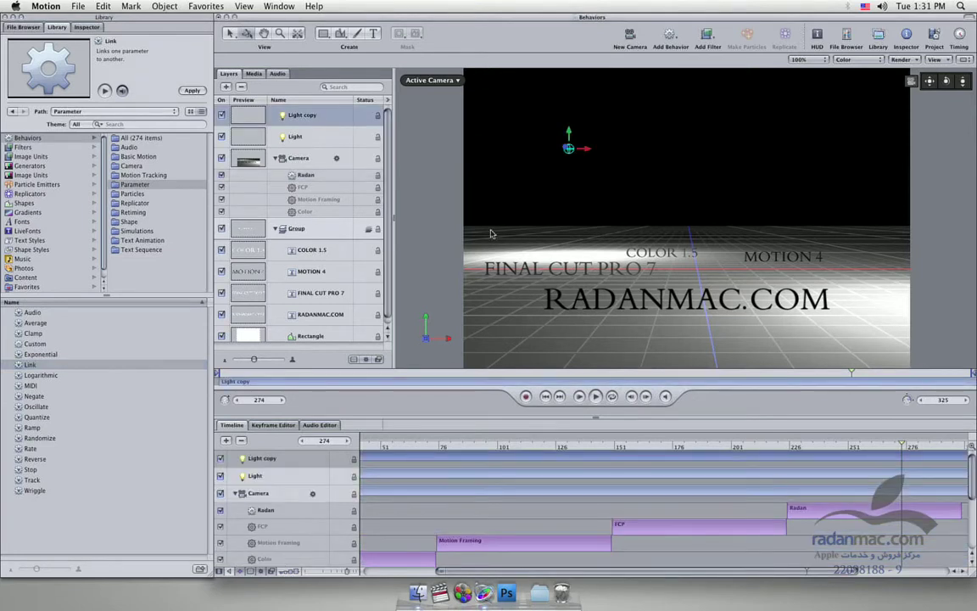
pyautogui.press('F6')
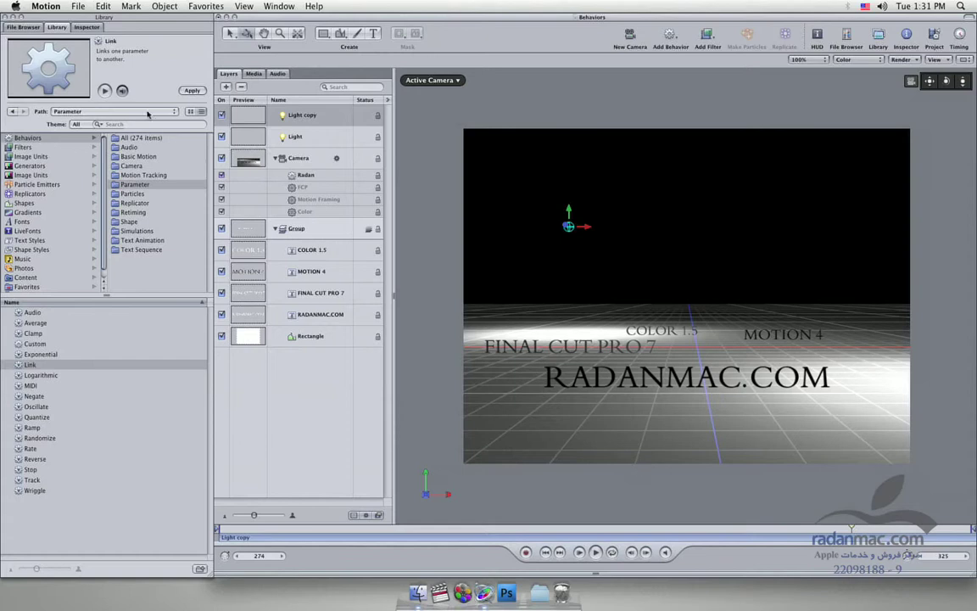
pyautogui.click(89, 28)
pyautogui.click(107, 110)
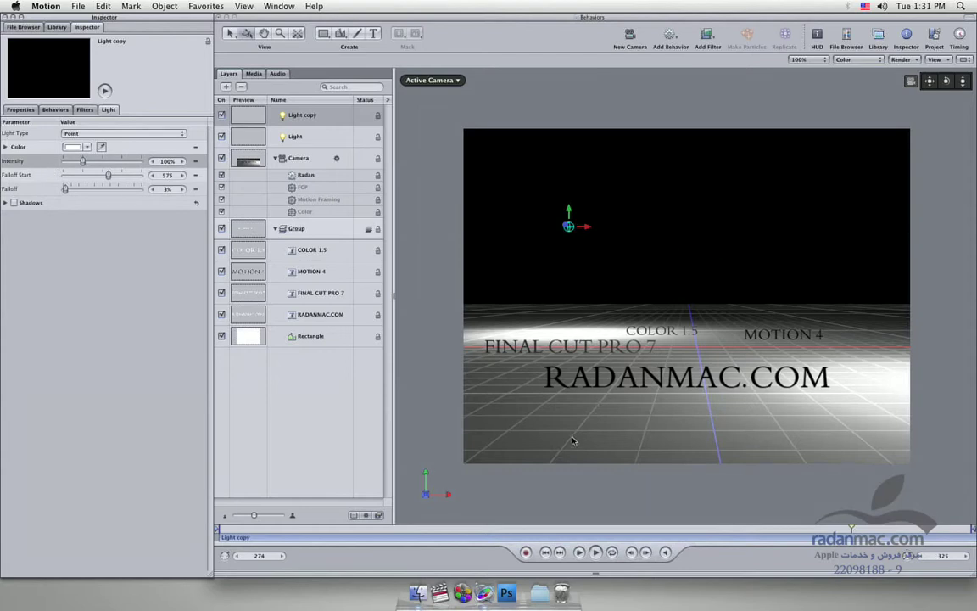
pyautogui.rightClick(34, 161)
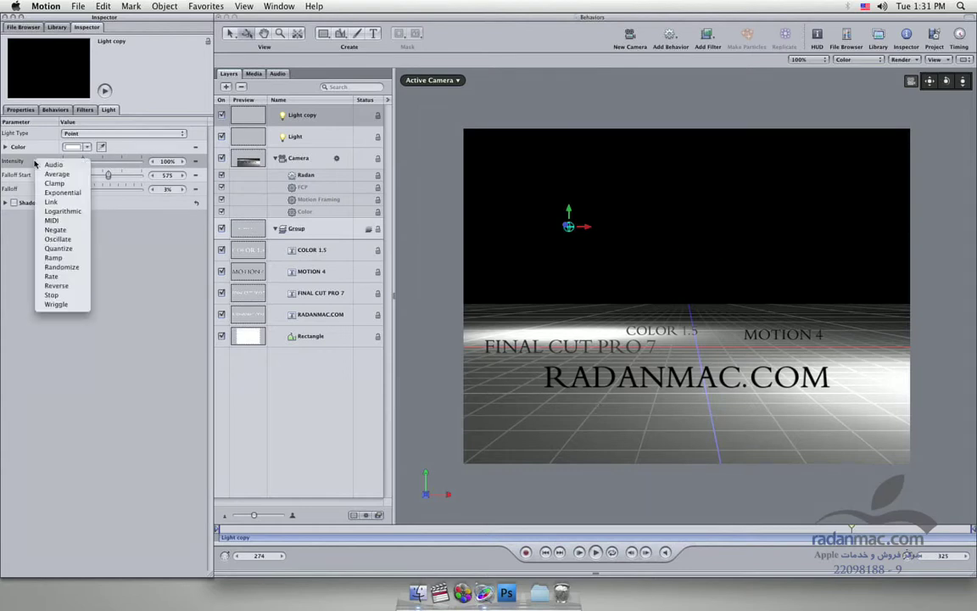
pyautogui.click(52, 201)
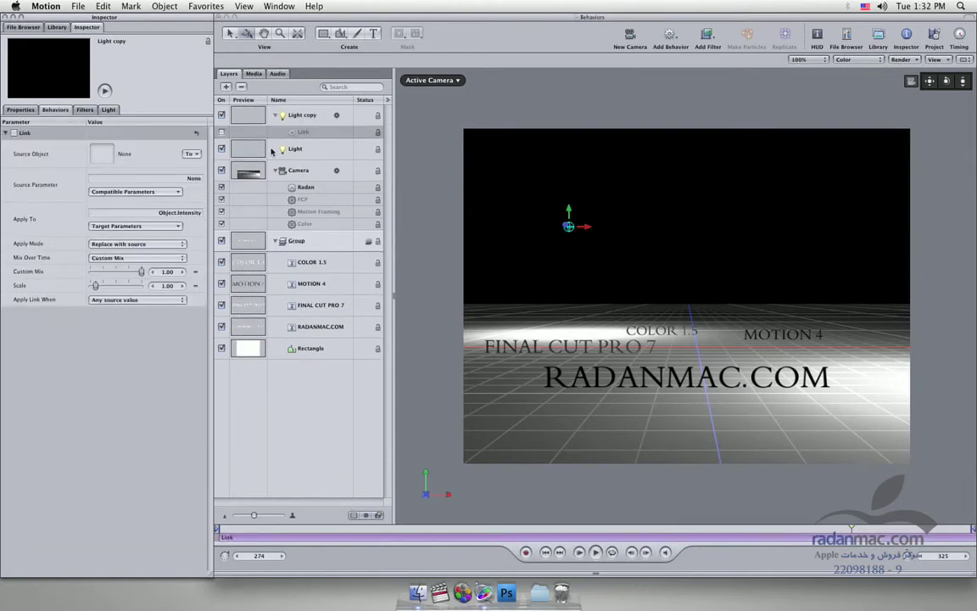
# Step: Set the Link's source object to Camera and its source parameter to the transform's Position Z, and preview the animation
pyautogui.moveTo(275, 163); pyautogui.dragTo(110, 158)
pyautogui.click(168, 192)
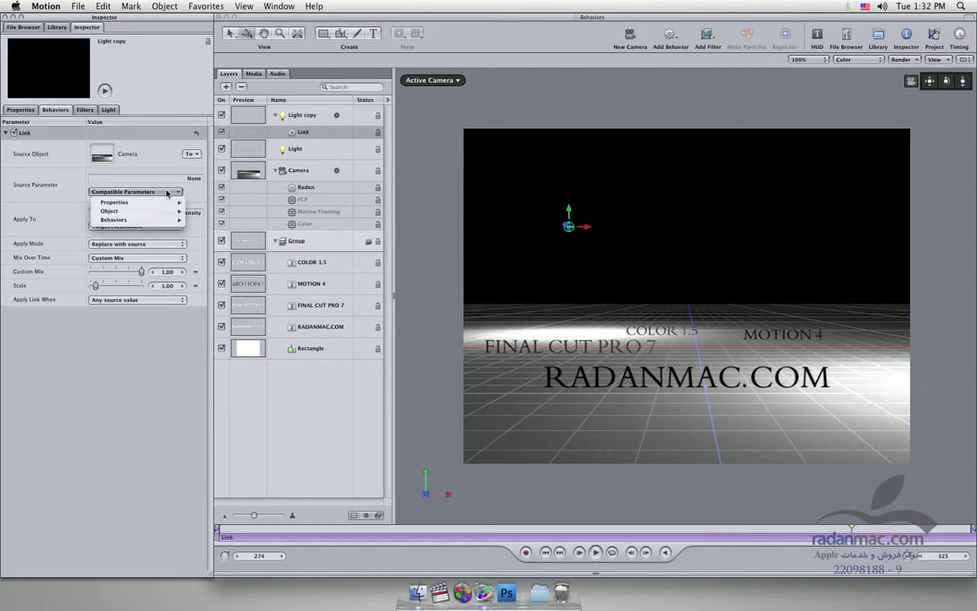
pyautogui.moveTo(174, 202)
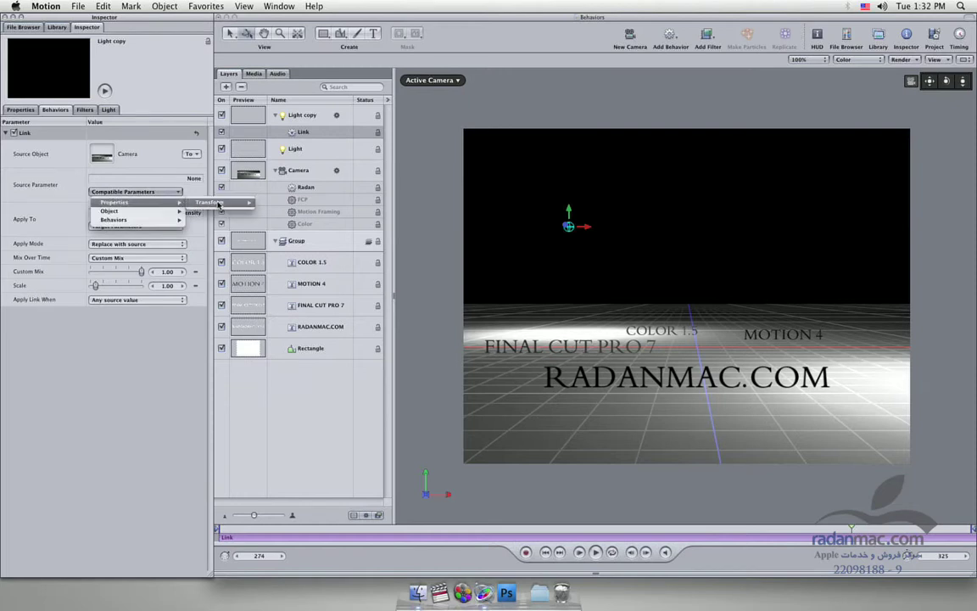
pyautogui.moveTo(218, 203)
pyautogui.moveTo(289, 202)
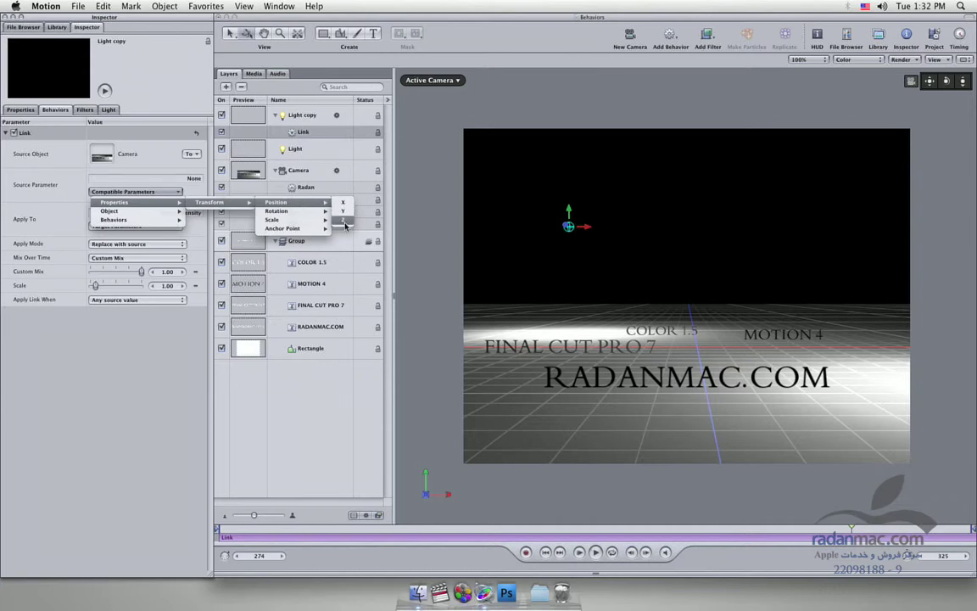
pyautogui.click(345, 223)
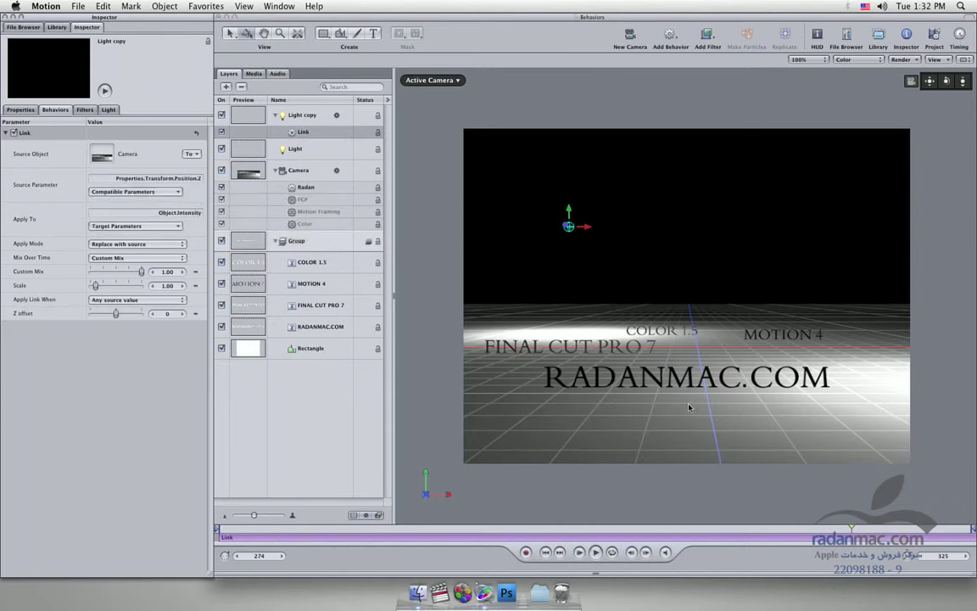
pyautogui.click(595, 552)
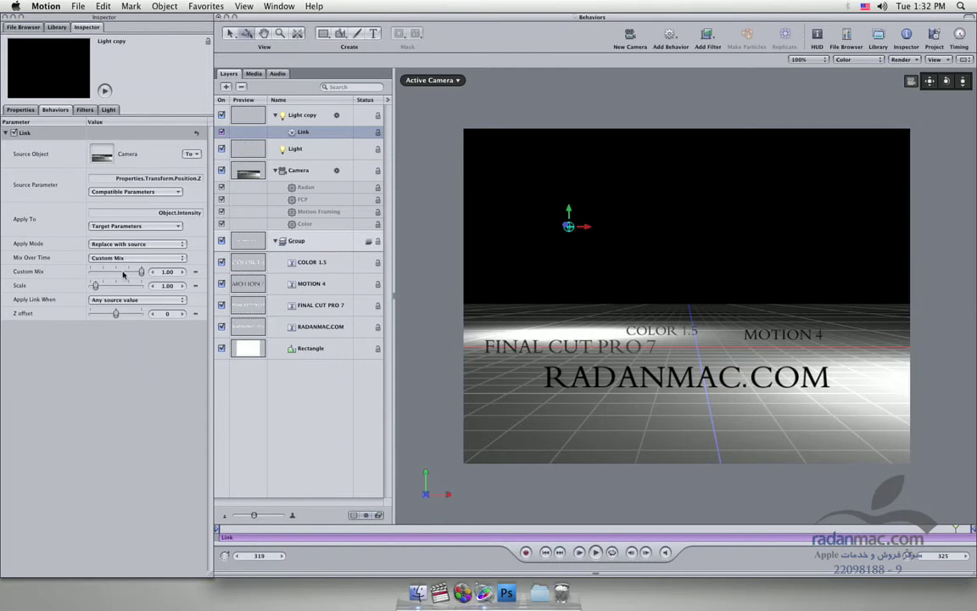
# Step: Set the Link's Scale to -1, preview the animation and return to the first frame
pyautogui.click(170, 286)
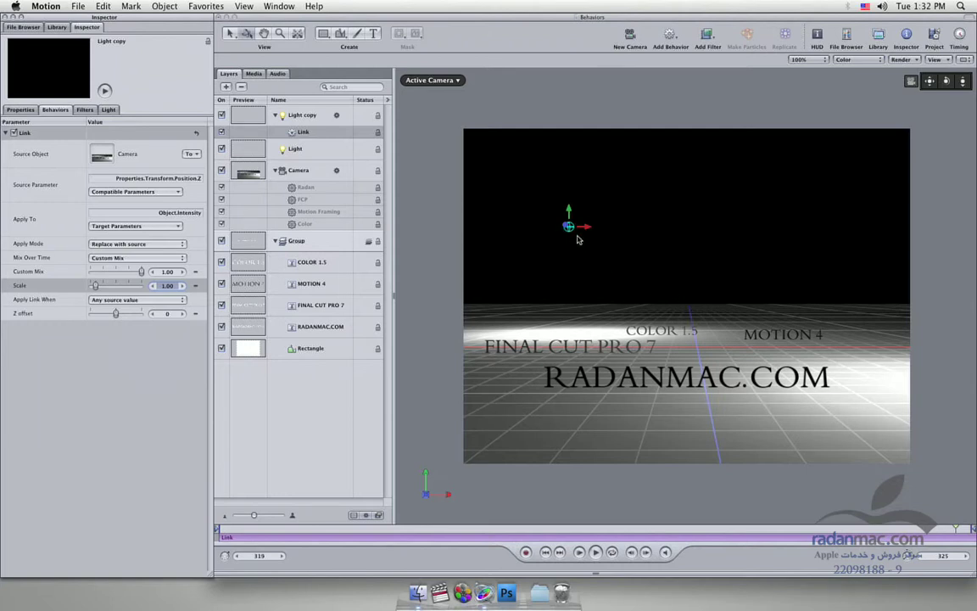
pyautogui.write('-1')
pyautogui.press('Return')
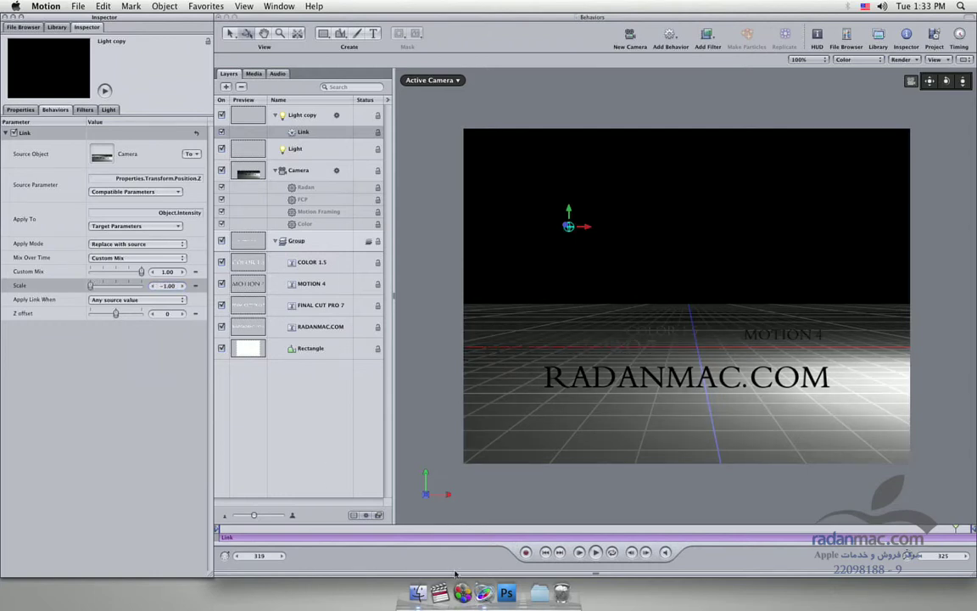
pyautogui.click(596, 552)
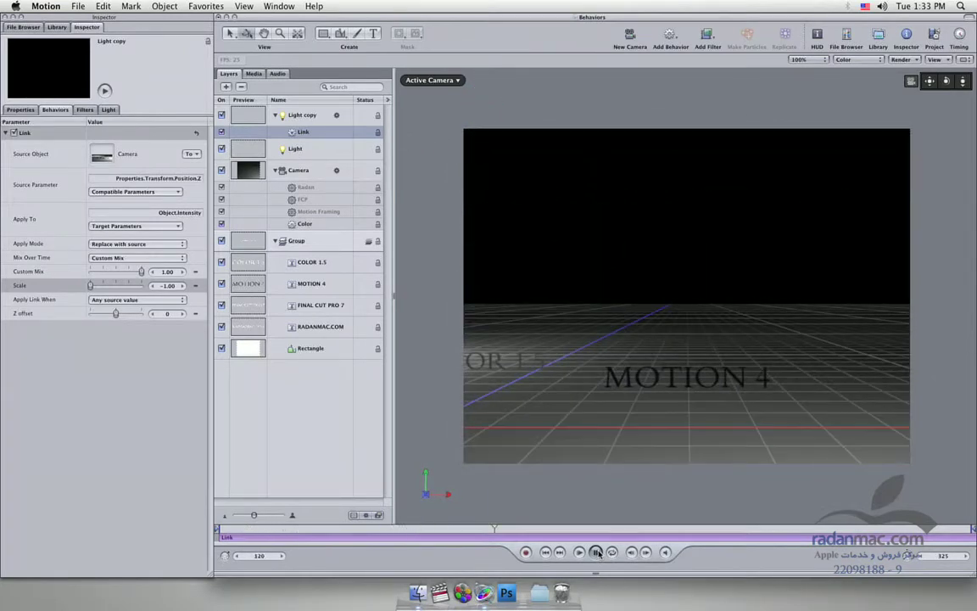
pyautogui.click(596, 552)
pyautogui.click(556, 552)
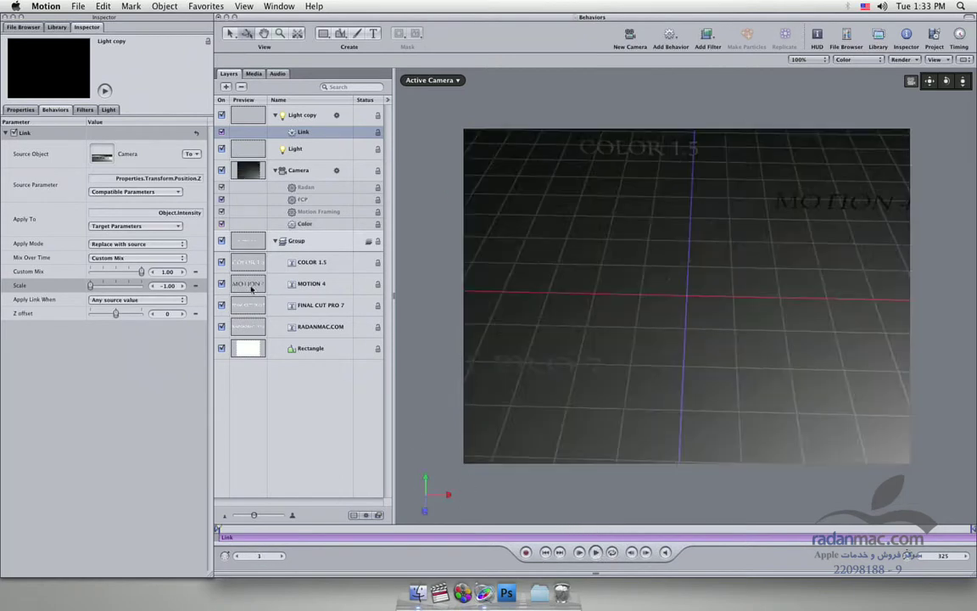
# Step: Set the Link's Scale to -2.00 and play the animation from the first frame, pausing at frame 281
pyautogui.click(179, 286)
pyautogui.moveTo(164, 286); pyautogui.dragTo(167, 291)
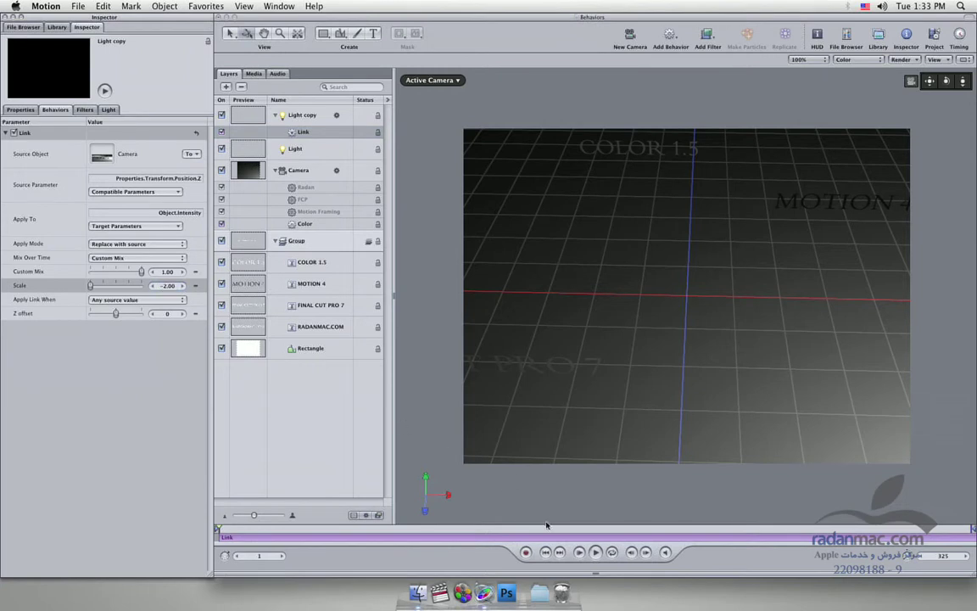
pyautogui.click(596, 552)
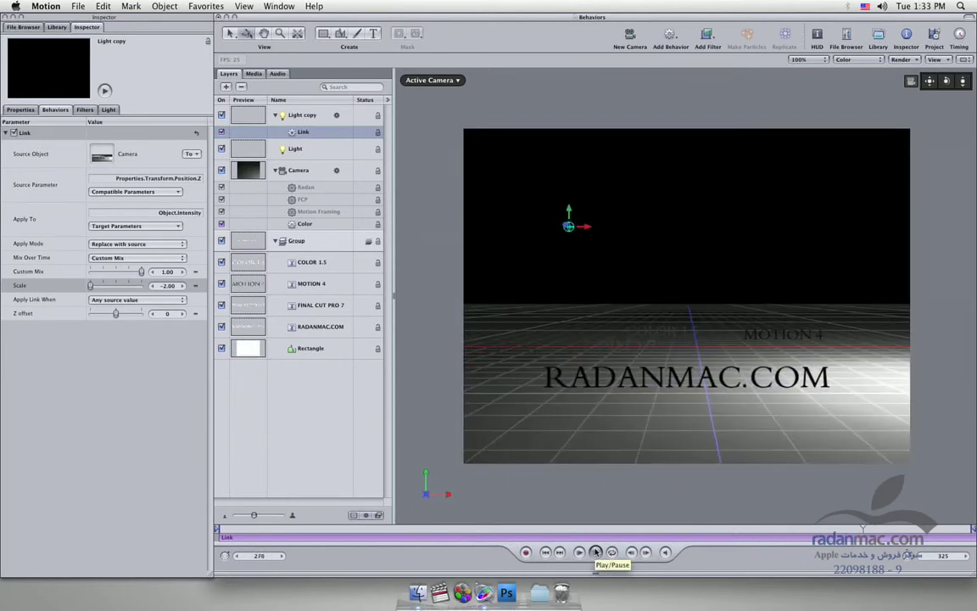
pyautogui.click(595, 552)
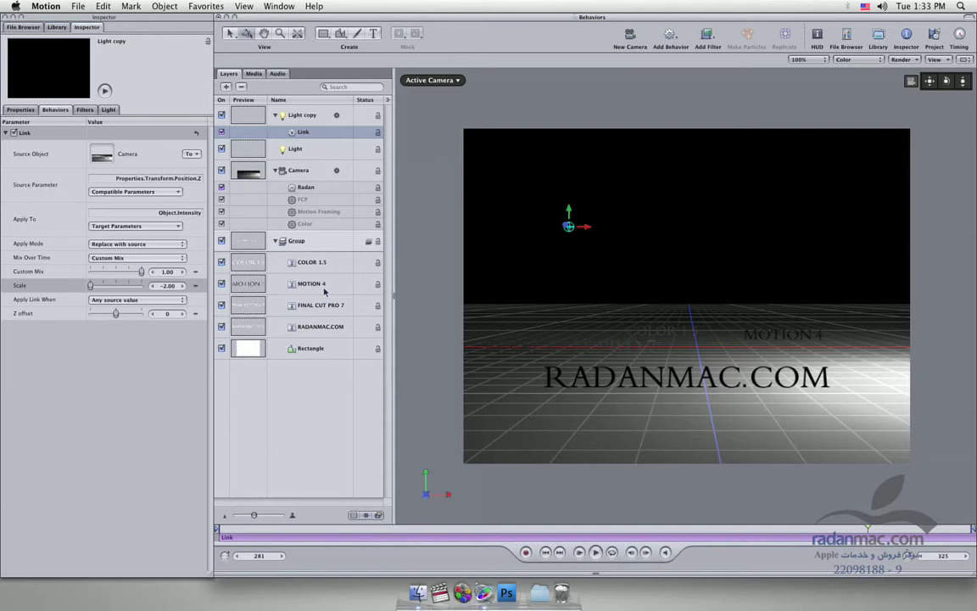
pyautogui.click(314, 329)
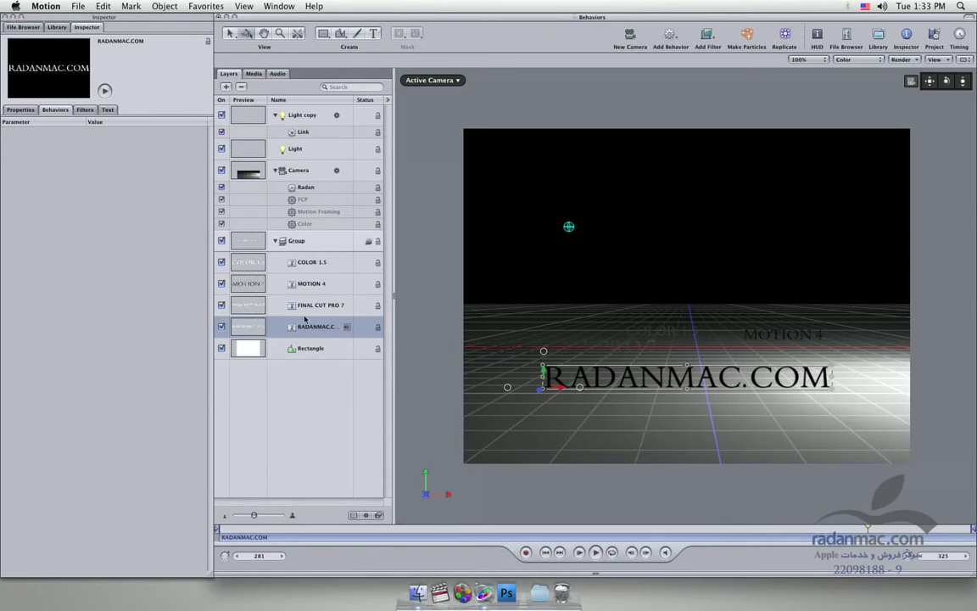
pyautogui.click(307, 133)
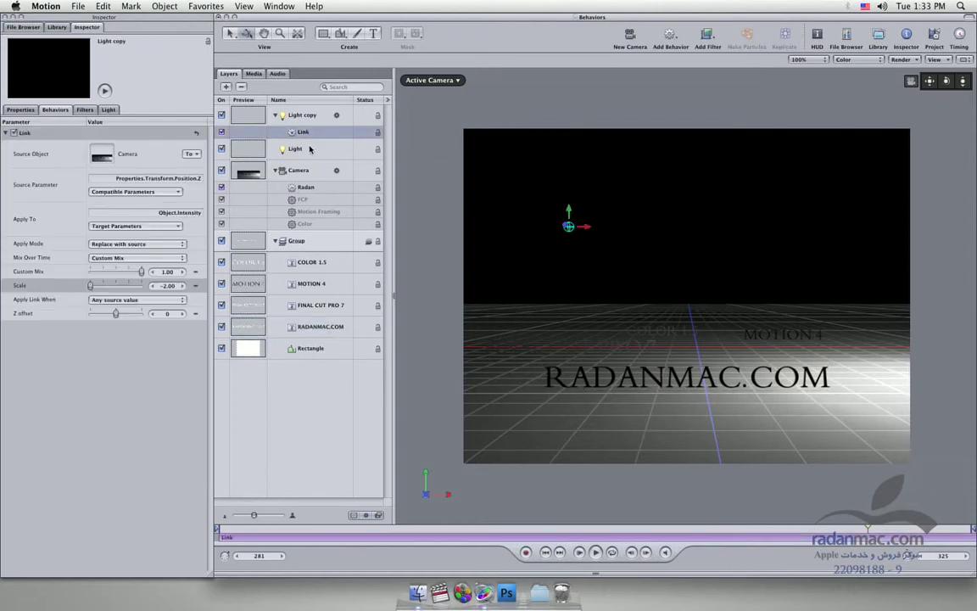